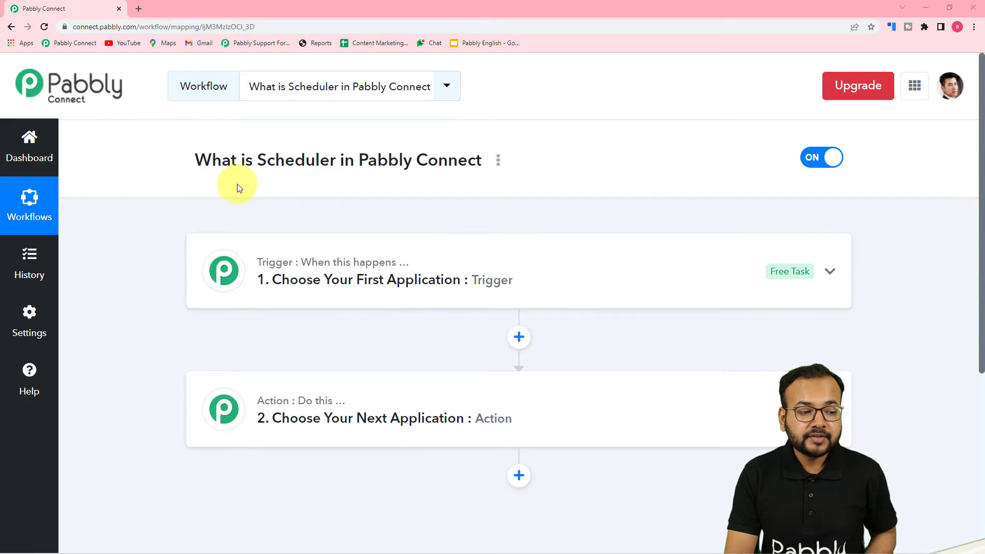
Expand the '1. Choose Your First Application' trigger card to show the app grid.
scroll(482, 192, "down", 1)
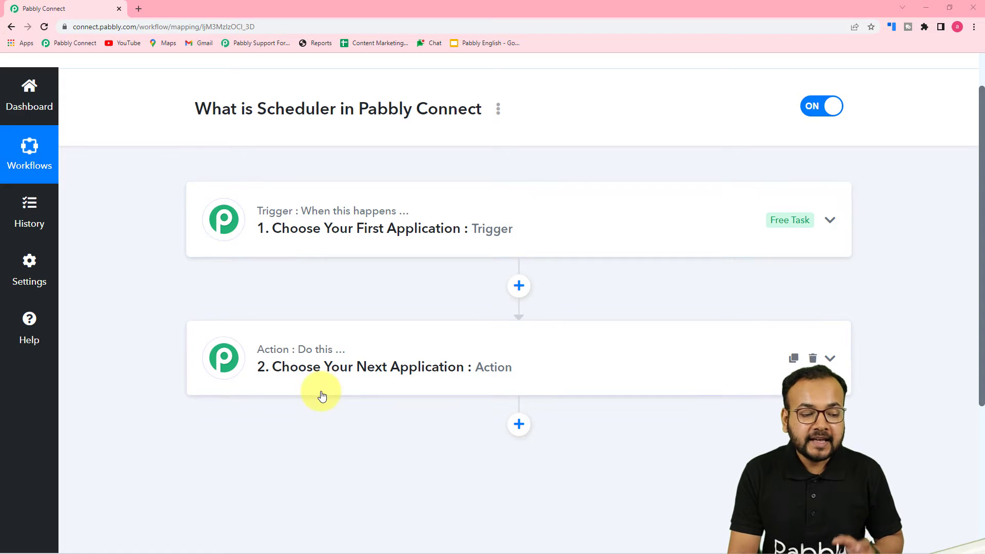
mouse_move(341, 331)
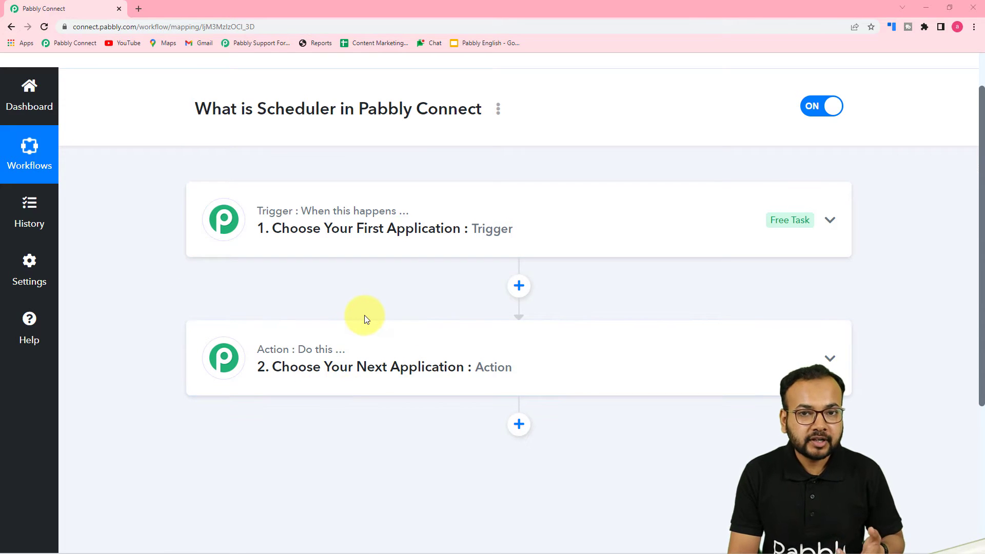
left_click(348, 246)
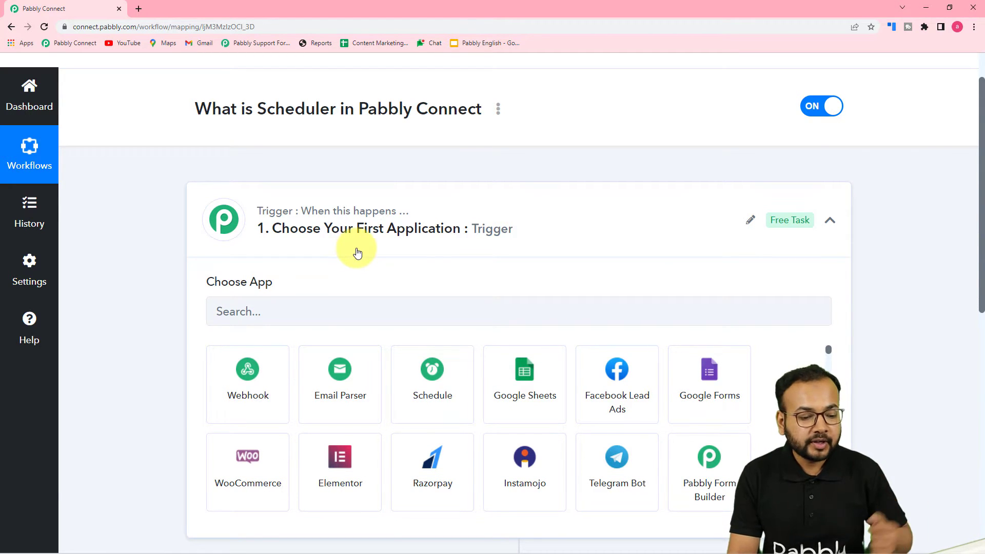
scroll(358, 252, "down", 1)
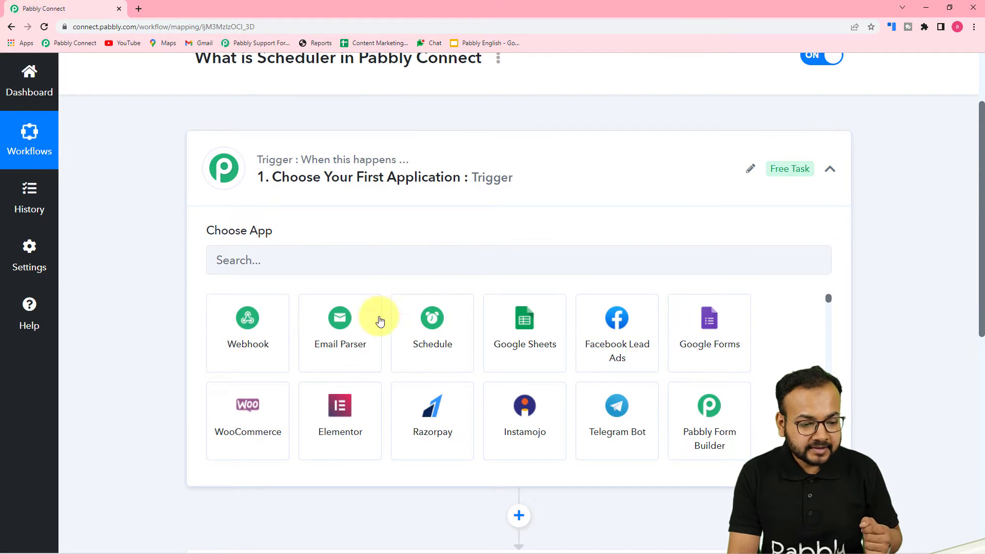
Pick Schedule by Pabbly as the trigger app with frequency set to At regular intervals.
left_click(451, 355)
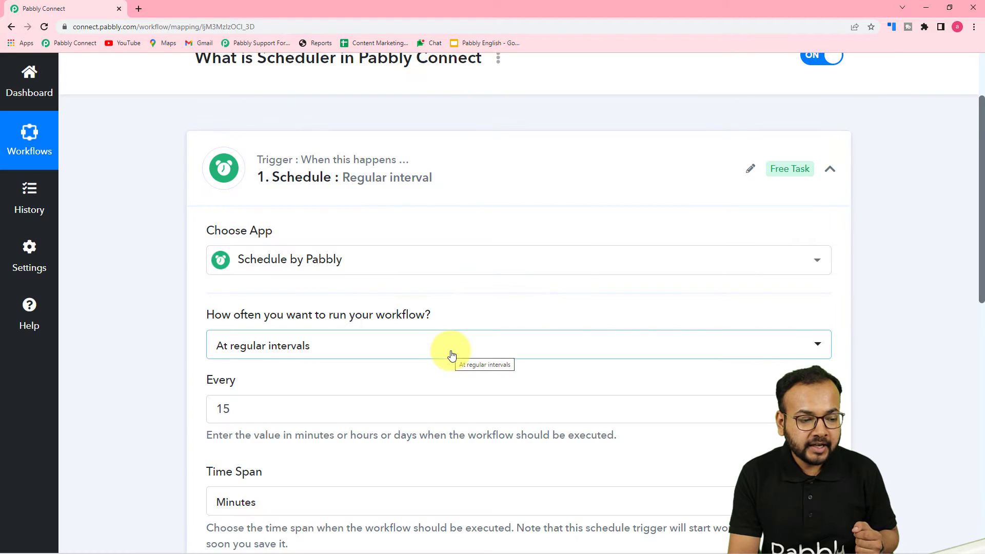
scroll(155, 270, "down", 2)
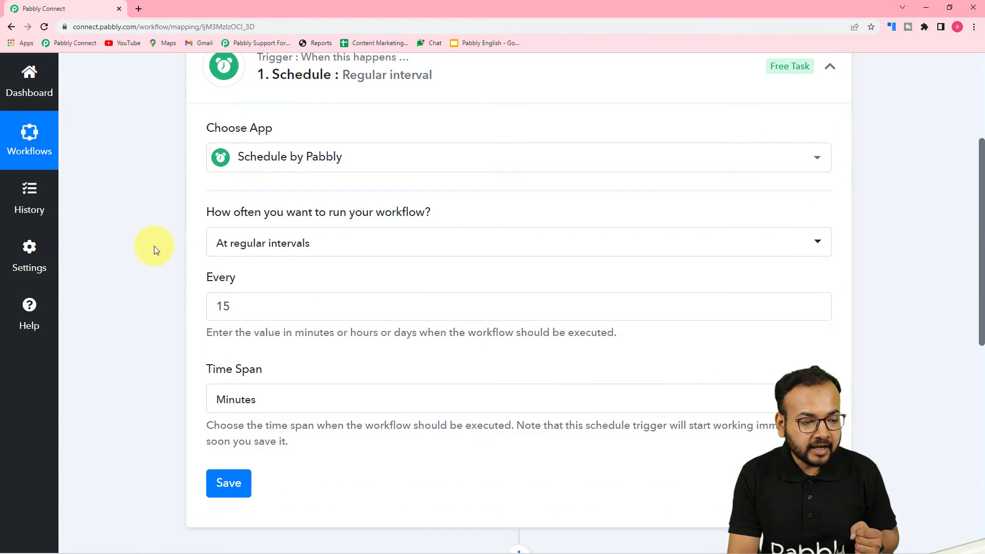
mouse_move(325, 213)
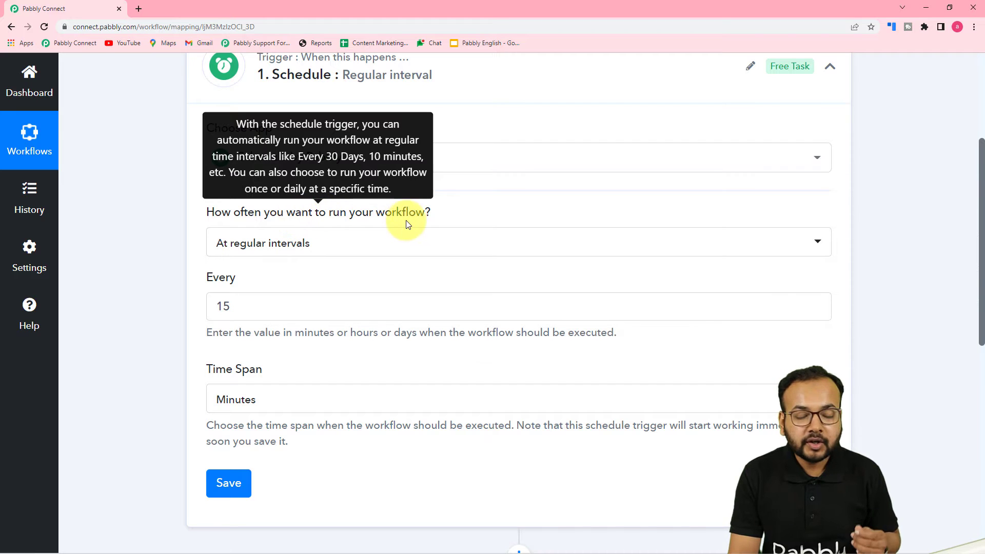
left_click(390, 249)
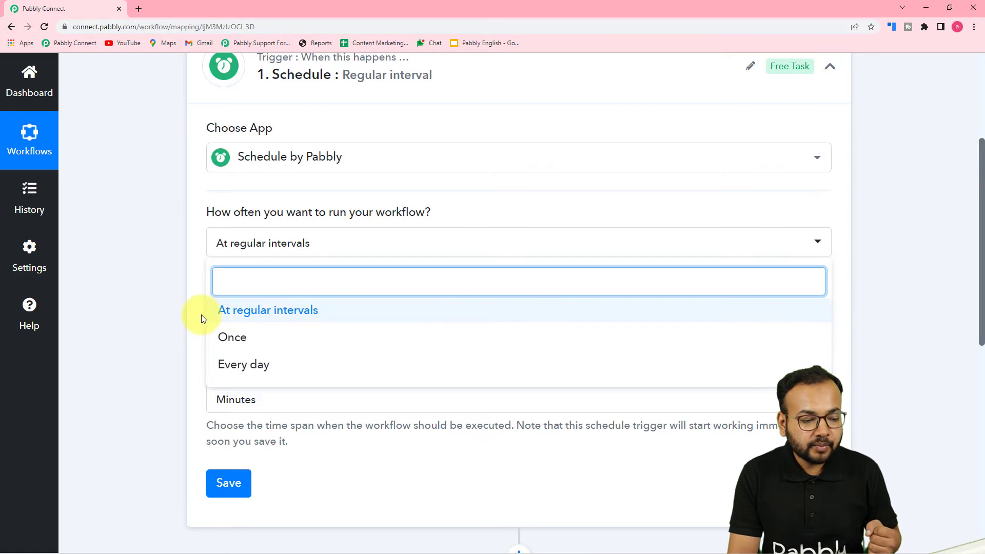
left_click(293, 314)
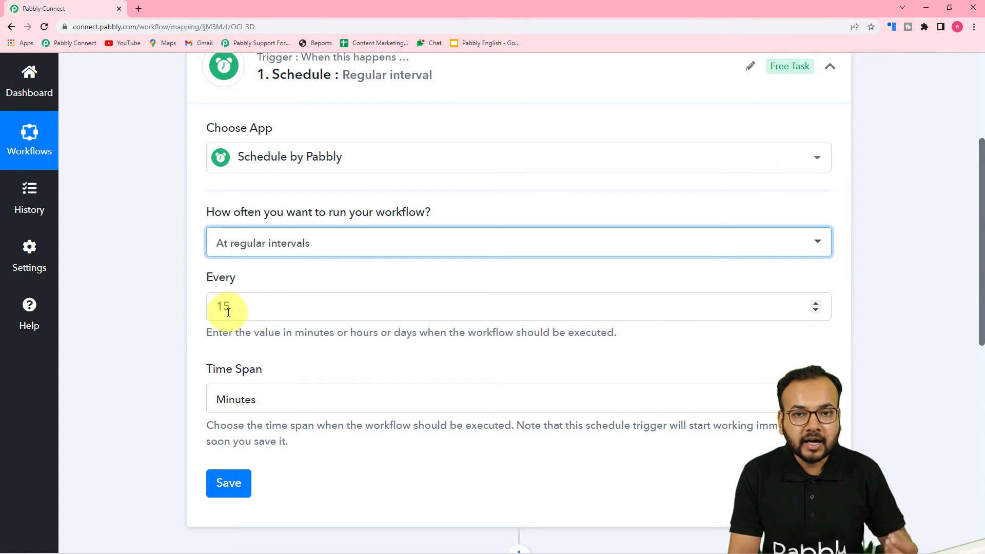
scroll(246, 369, "down", 2)
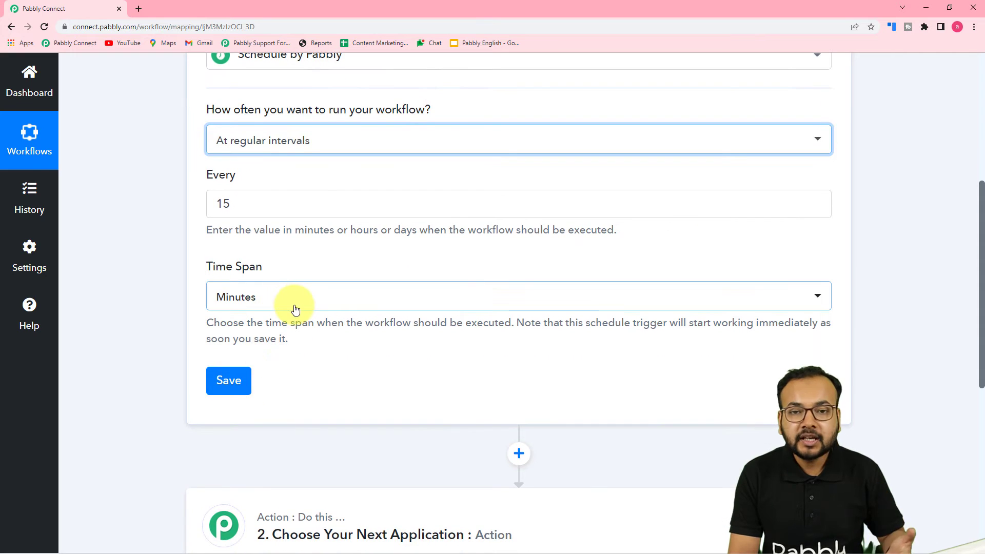
Change the interval from every 15 minutes to every 10 days.
left_click(250, 206)
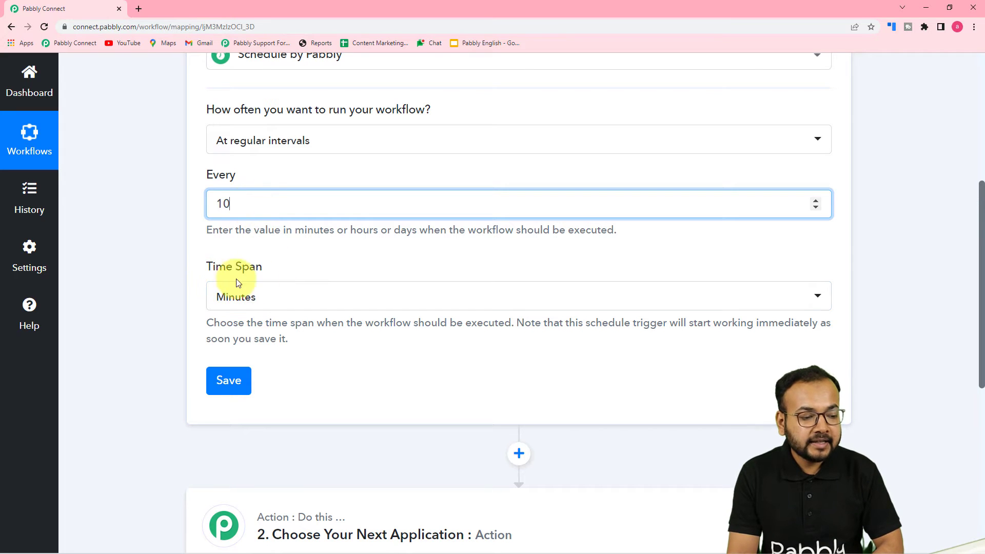
left_click(296, 299)
left_click(264, 419)
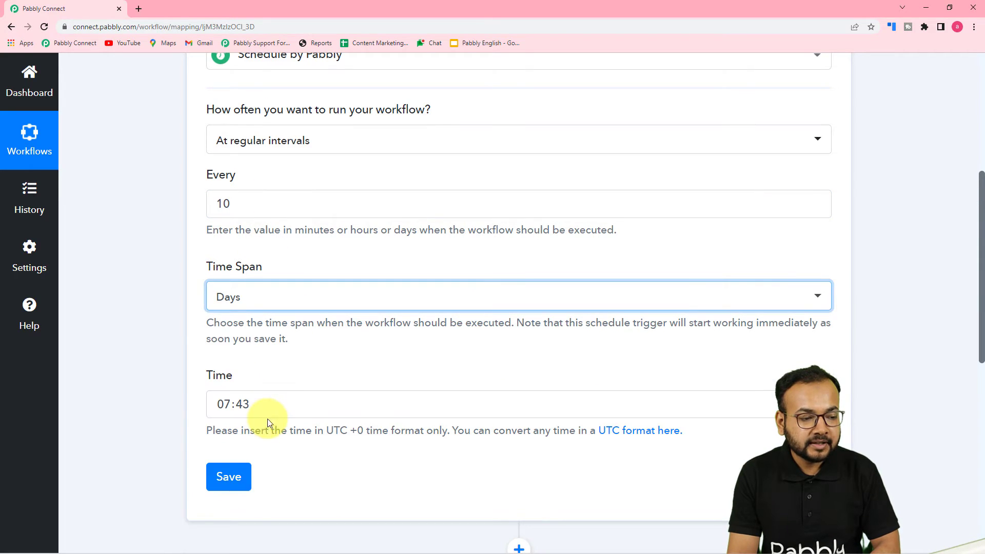
left_click(172, 235)
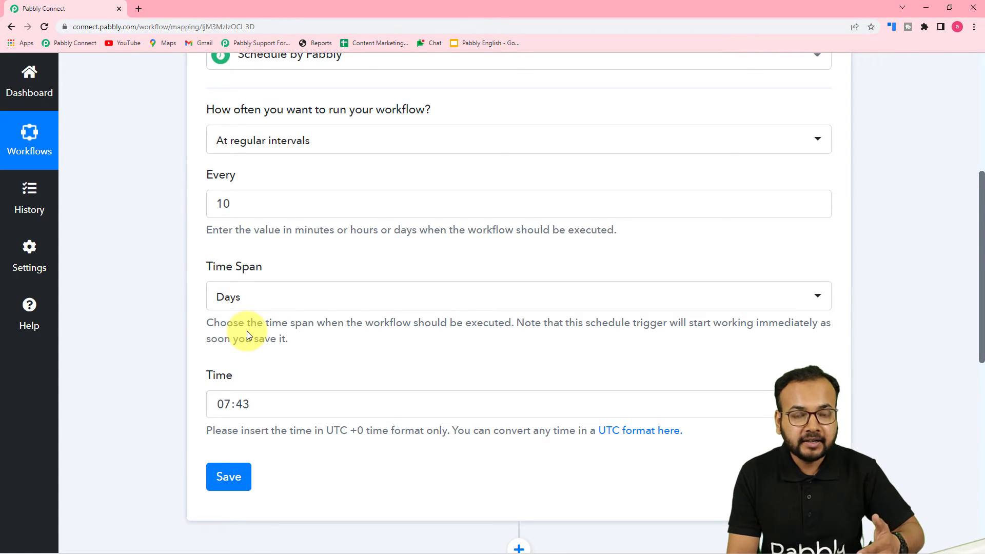
scroll(247, 331, "down", 1)
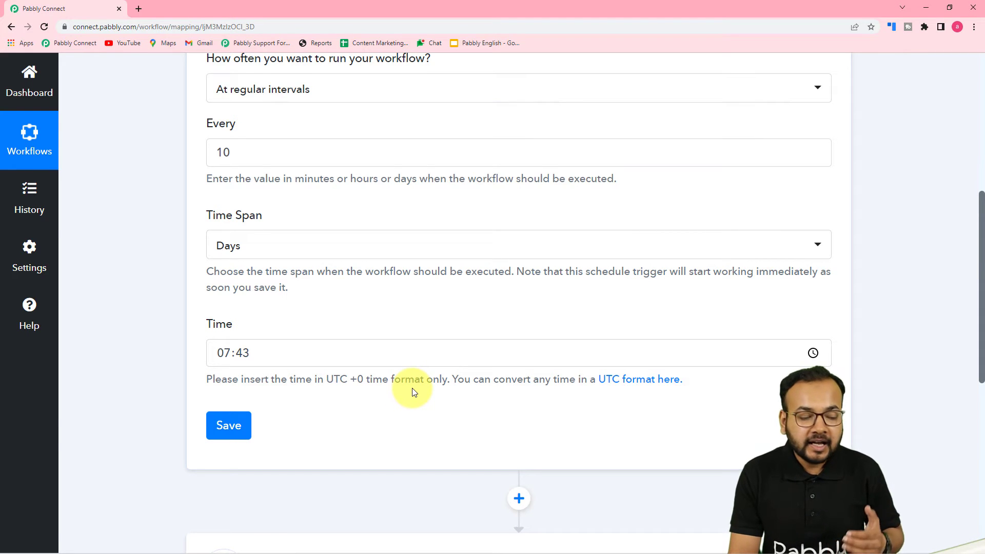
Set the scheduled run time to 03:30 (UTC +0) and reopen the run-frequency dropdown.
left_click(228, 353)
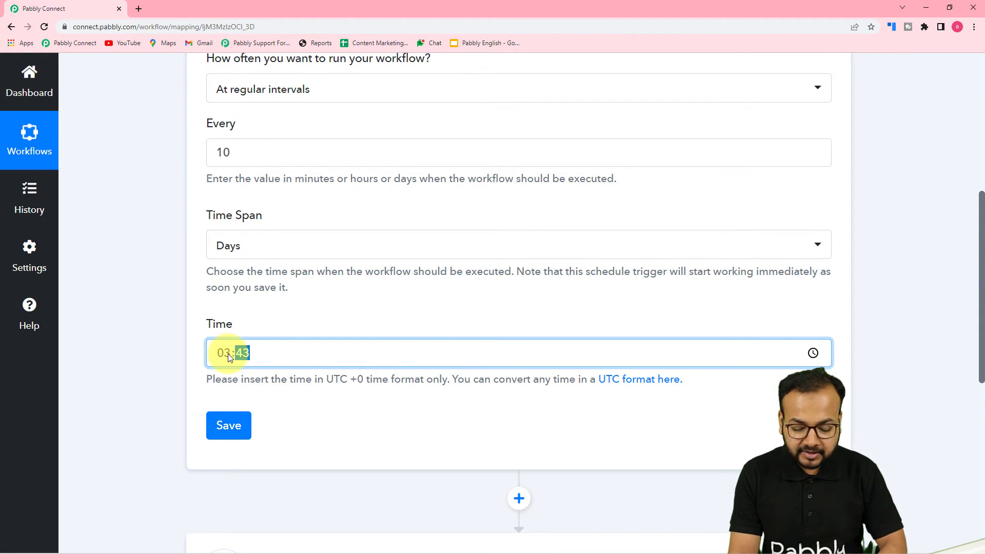
type("0")
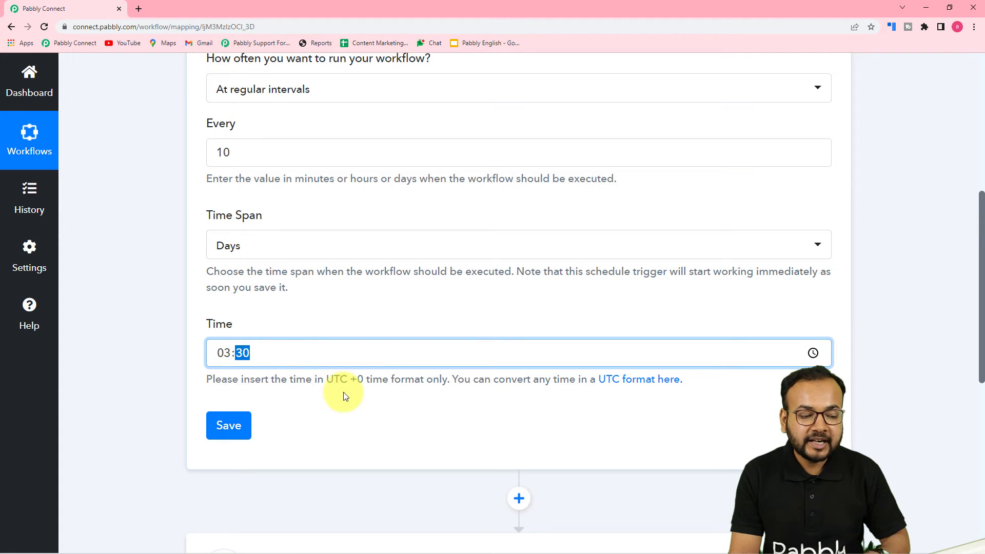
left_click(344, 395)
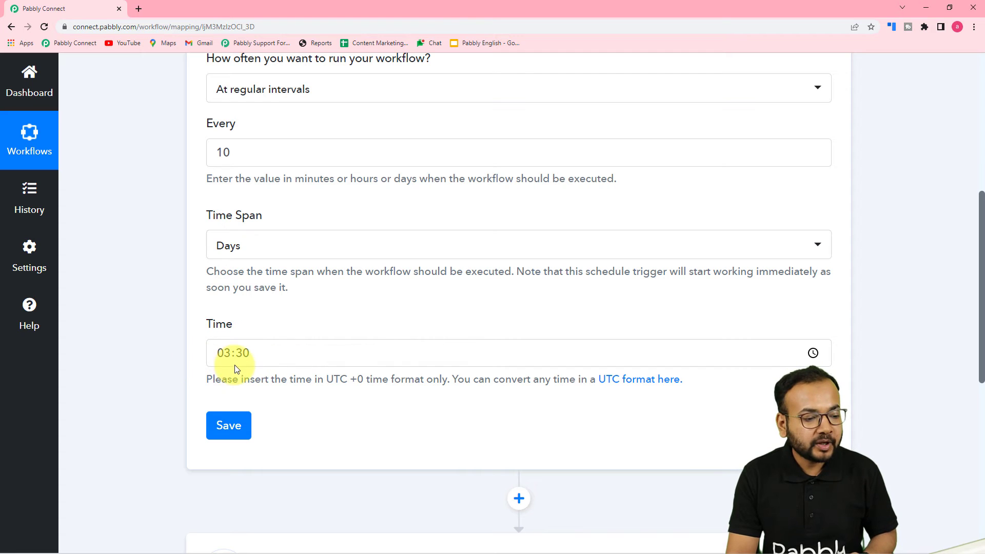
scroll(179, 355, "up", 1)
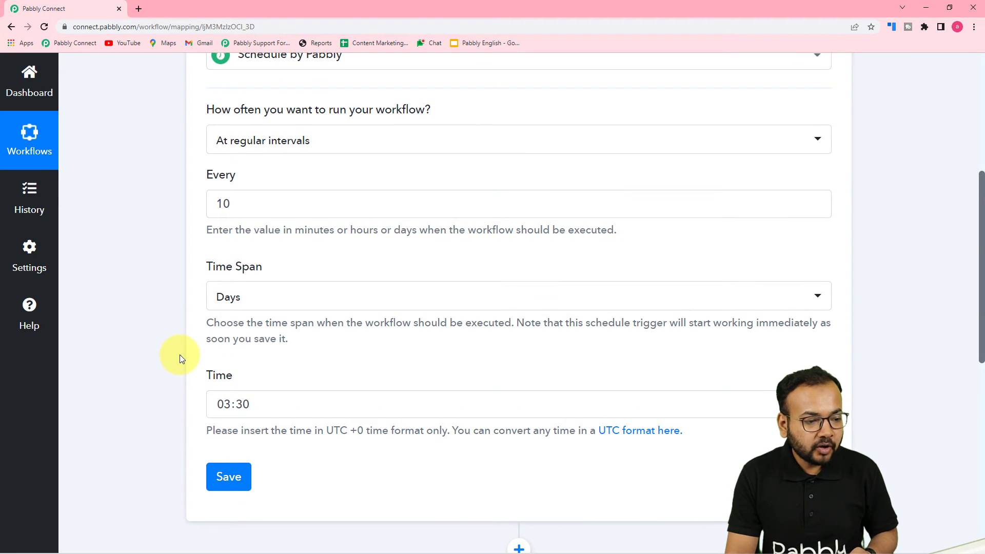
left_click(363, 140)
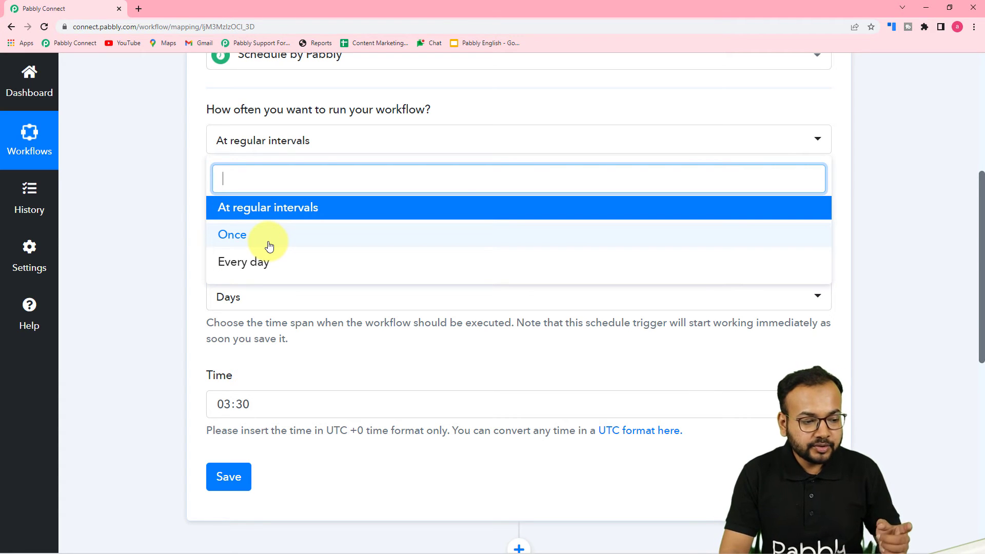
Switch to Once, pick 29 May 2022 at 08:44 in the date picker, and save.
left_click(231, 237)
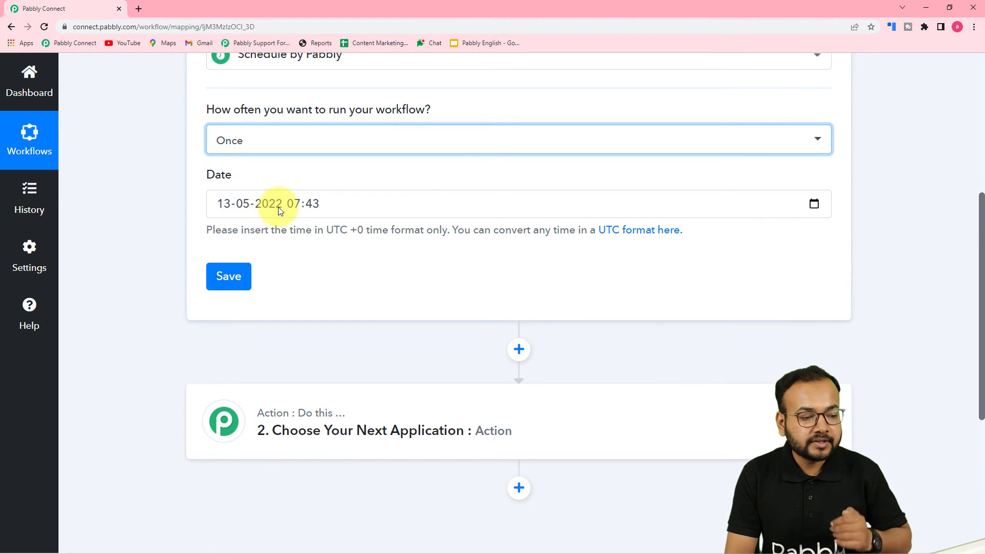
left_click(261, 207)
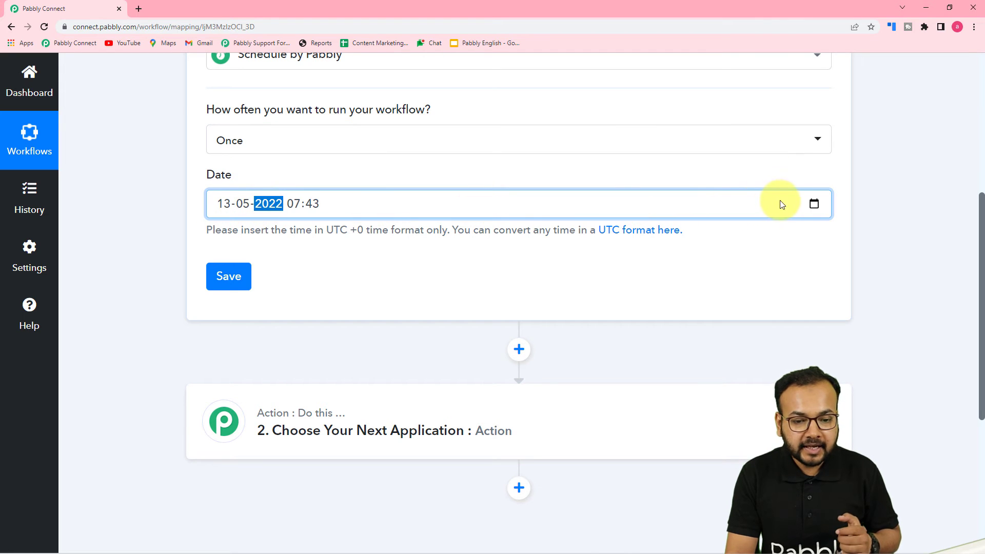
left_click(814, 205)
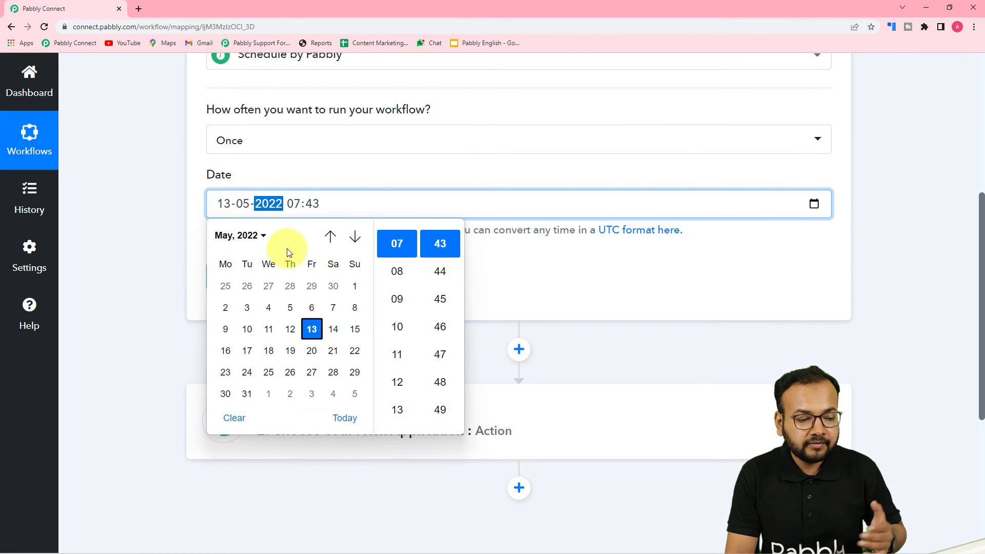
left_click(354, 374)
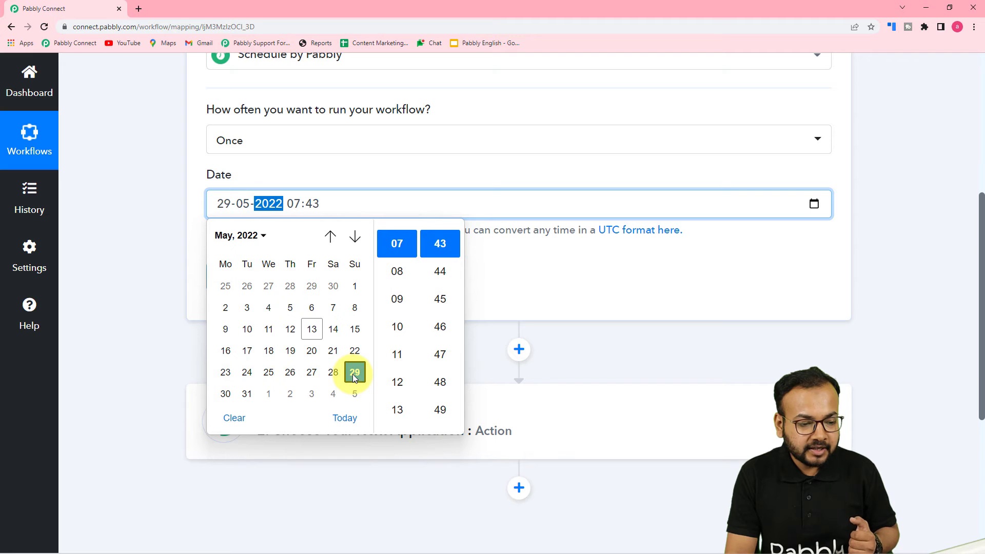
left_click(396, 277)
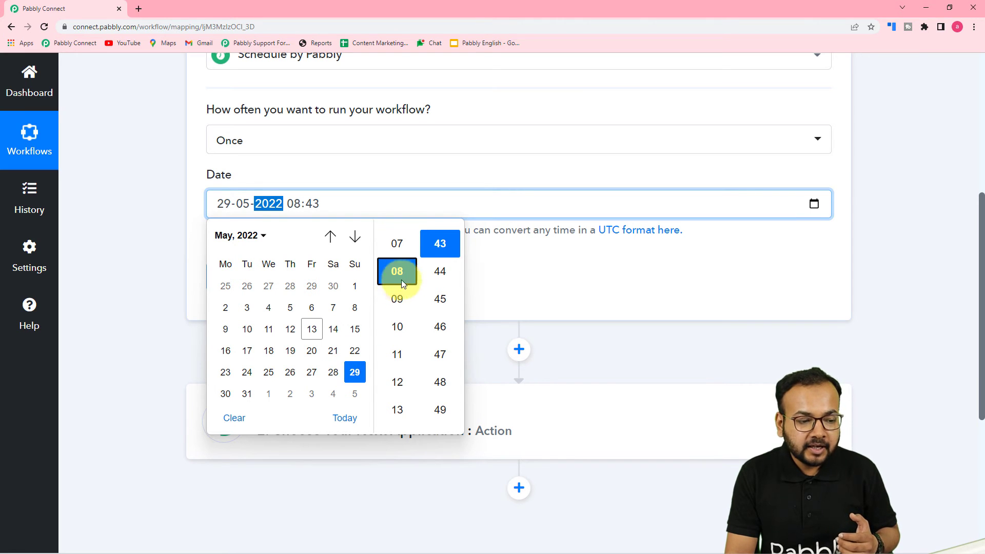
left_click(440, 272)
left_click(540, 281)
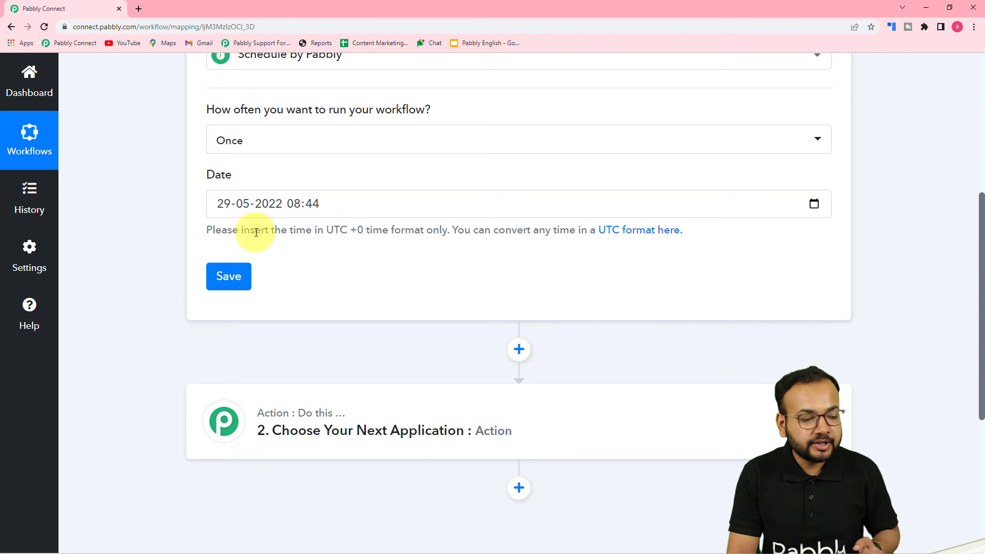
left_click(227, 285)
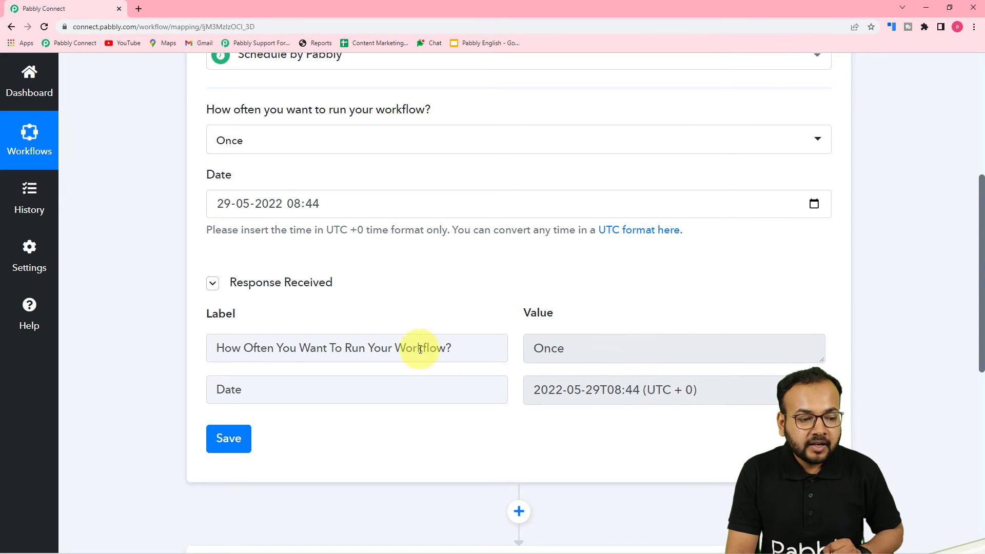
Switch the frequency to Every day, keeping the 03:30 time, and save the trigger.
left_click(275, 148)
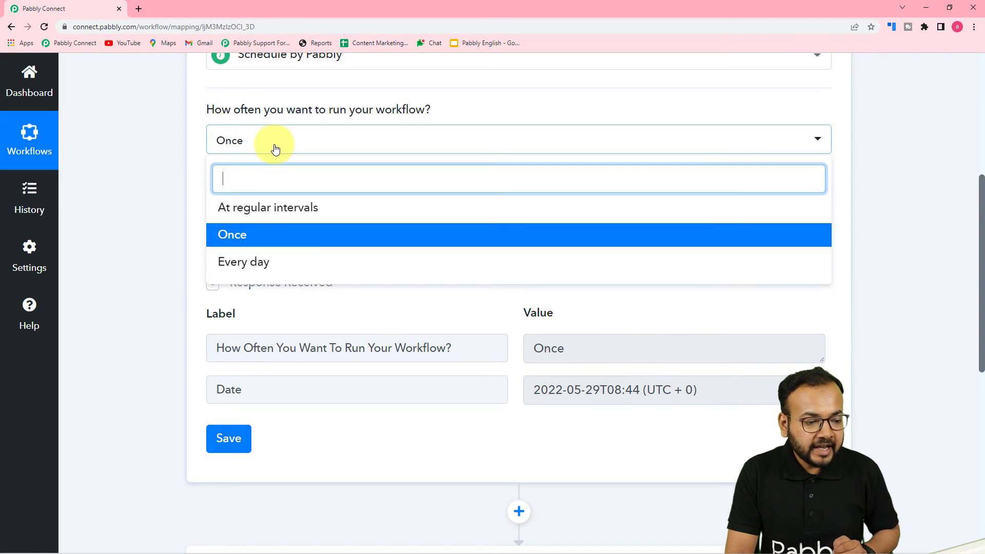
left_click(257, 270)
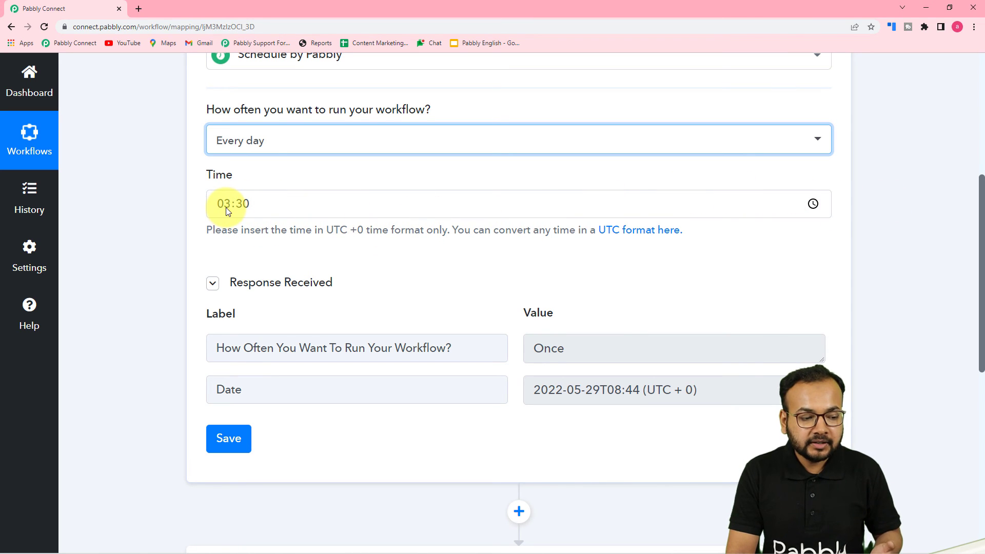
left_click(220, 446)
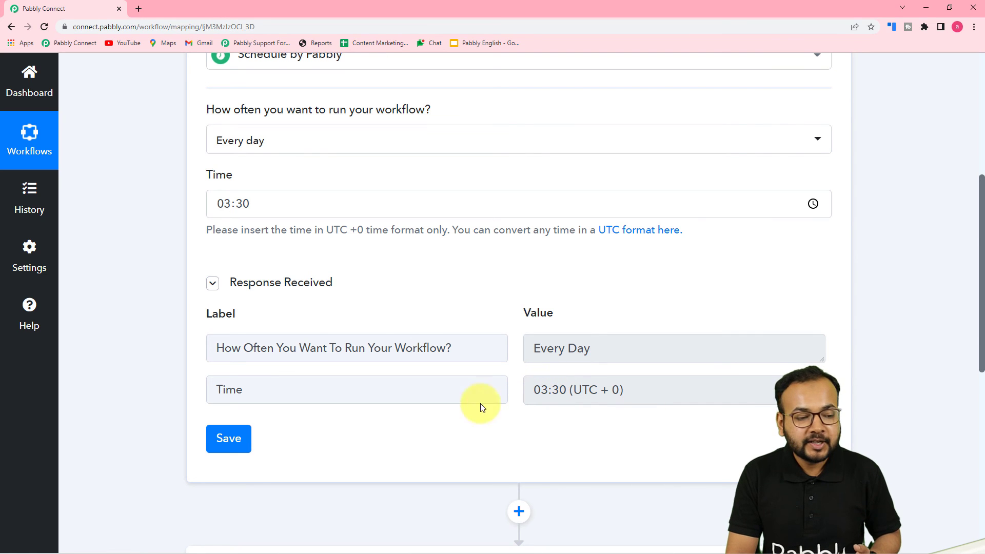
scroll(190, 284, "up", 2)
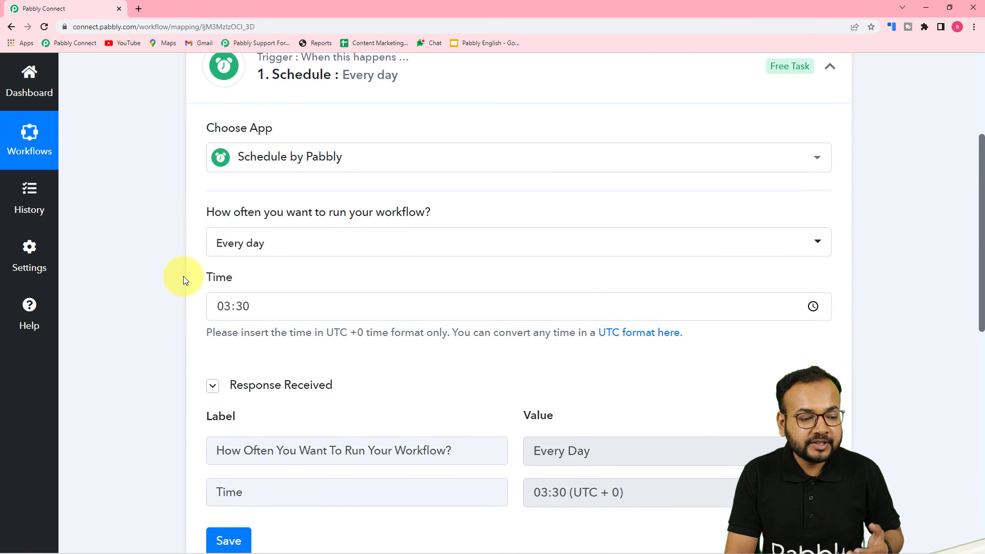
scroll(183, 279, "down", 6)
left_click(257, 362)
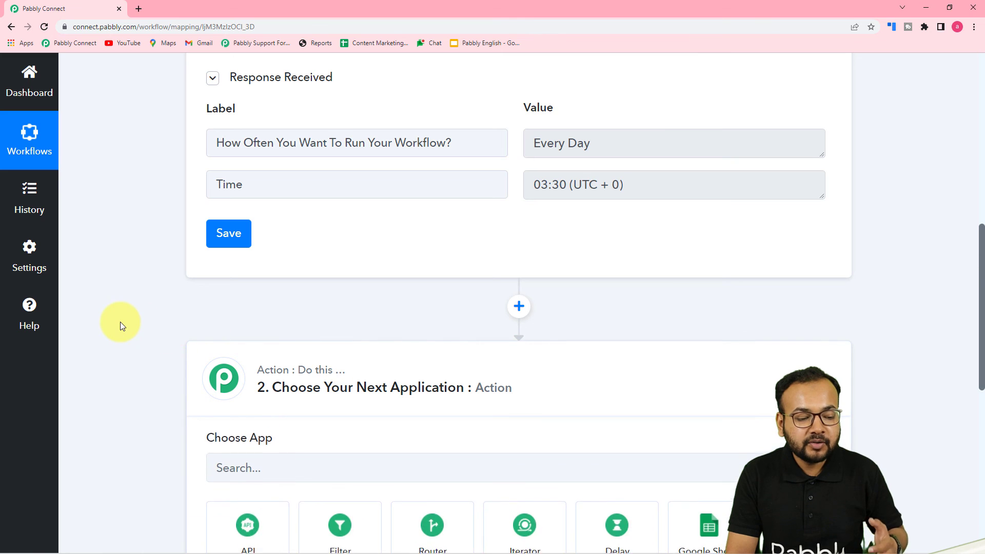
scroll(120, 322, "down", 4)
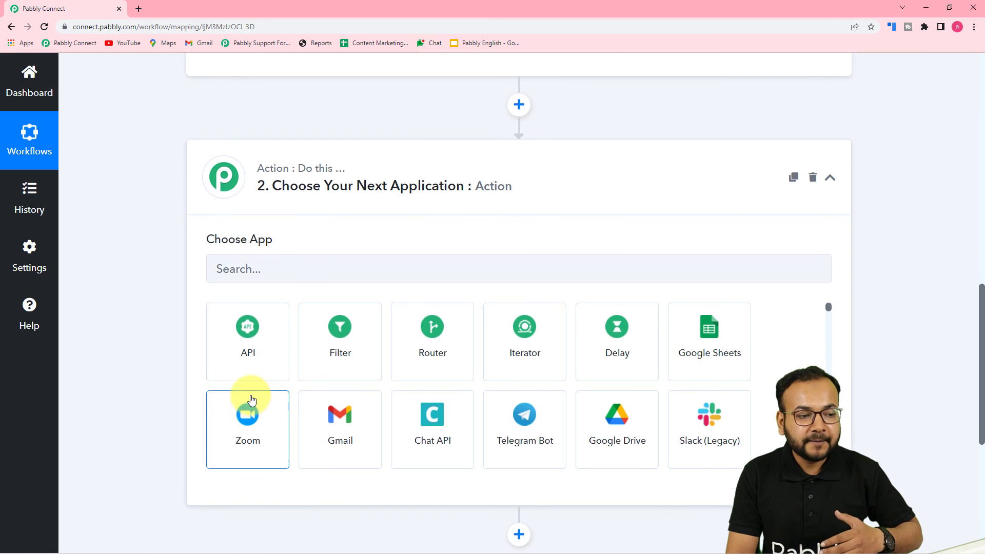
scroll(244, 404, "up", 10)
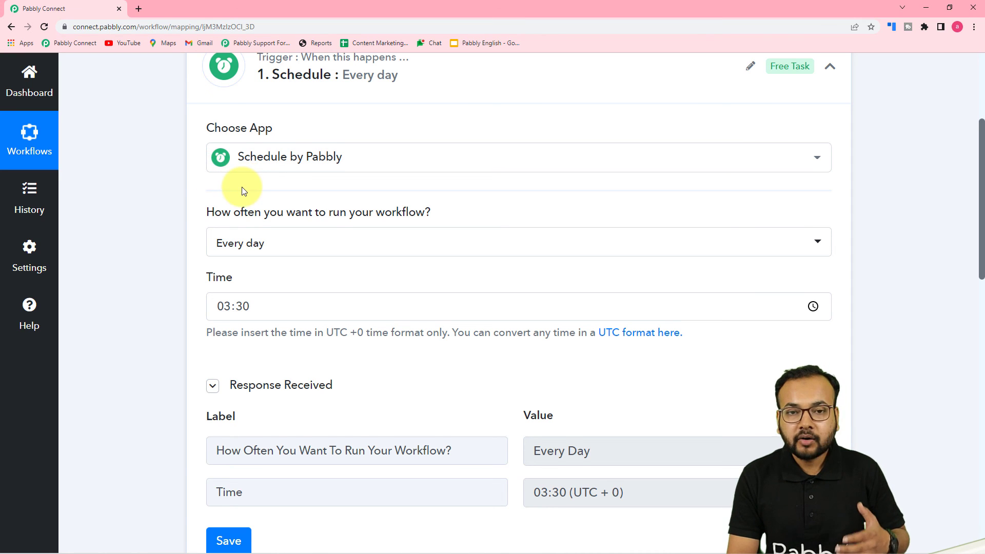
scroll(244, 191, "down", 2)
left_click(280, 143)
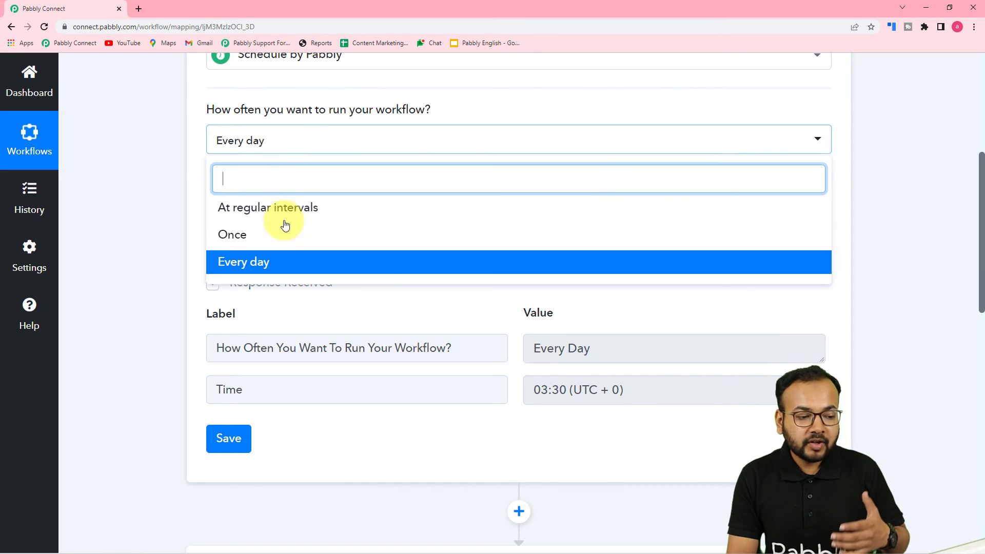
left_click(147, 212)
scroll(128, 251, "up", 3)
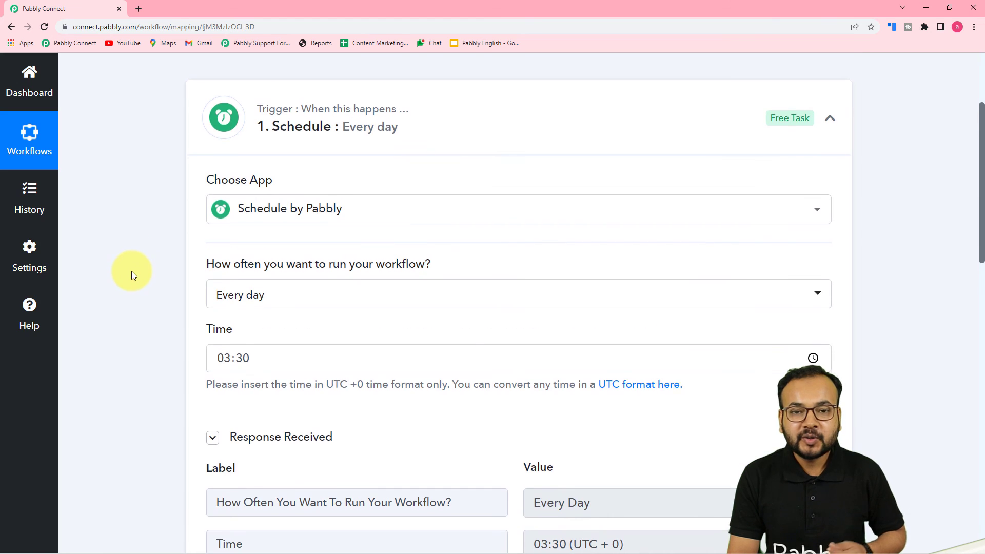
scroll(131, 271, "up", 2)
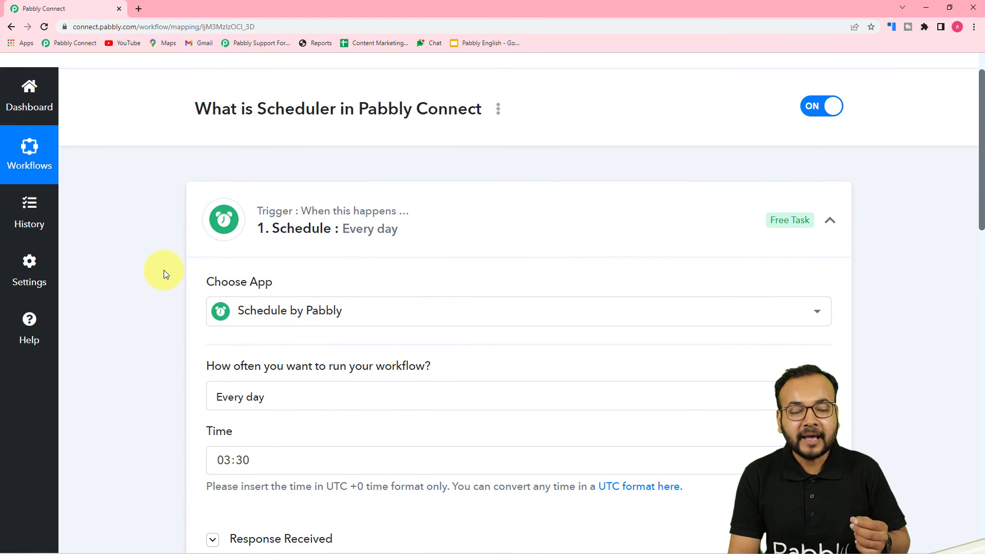